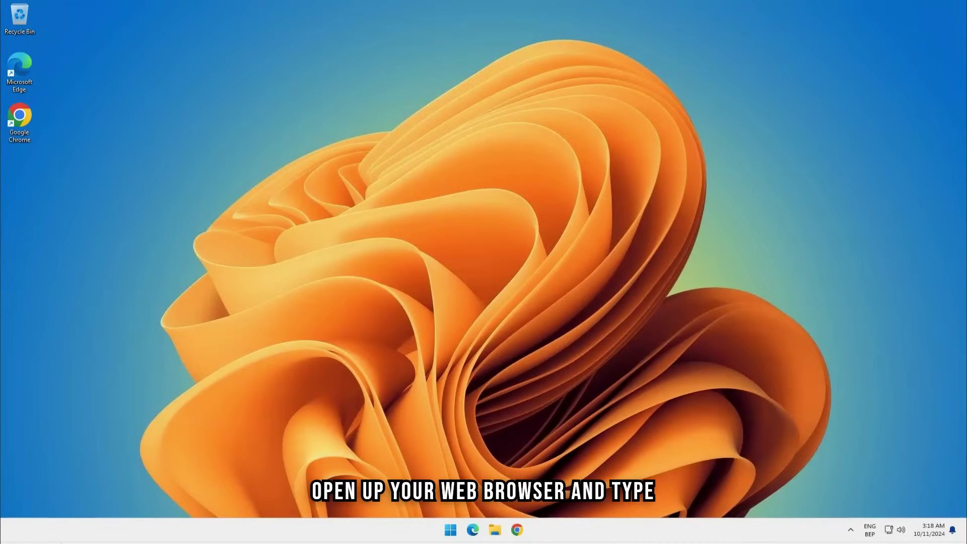
- Open Google Chrome, search for "download windows 11" and open Microsoft's en-us Download Windows 11 page
double_click(19, 117)
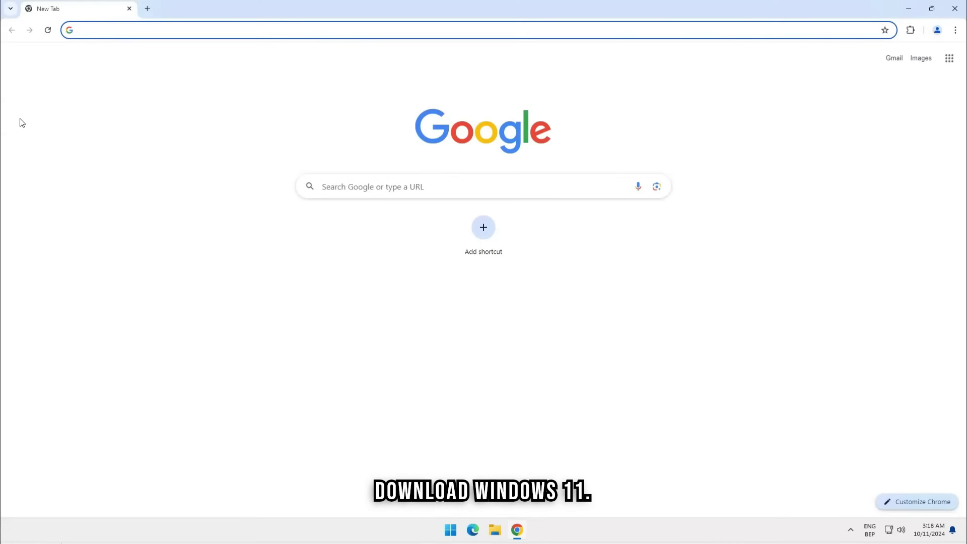
type("download windows 11")
key("Return")
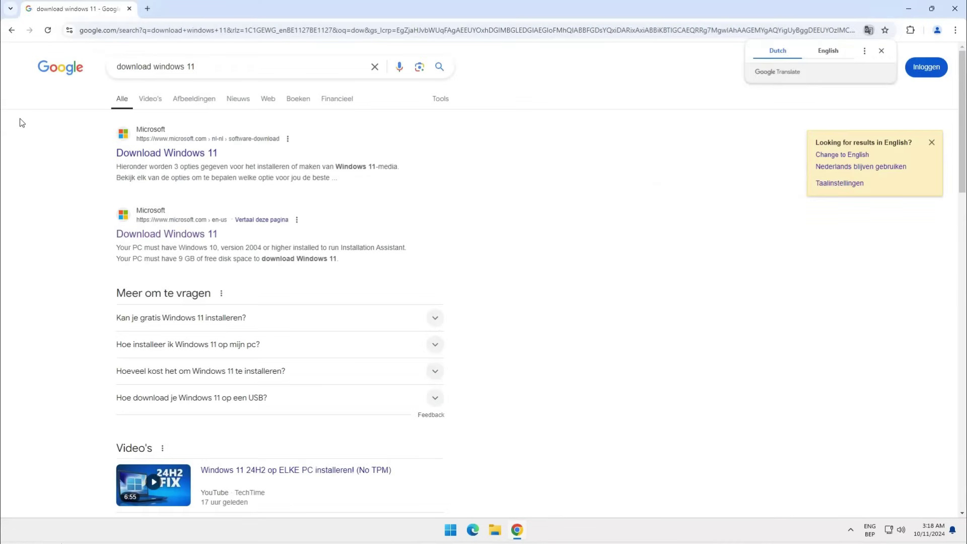
left_click(144, 238)
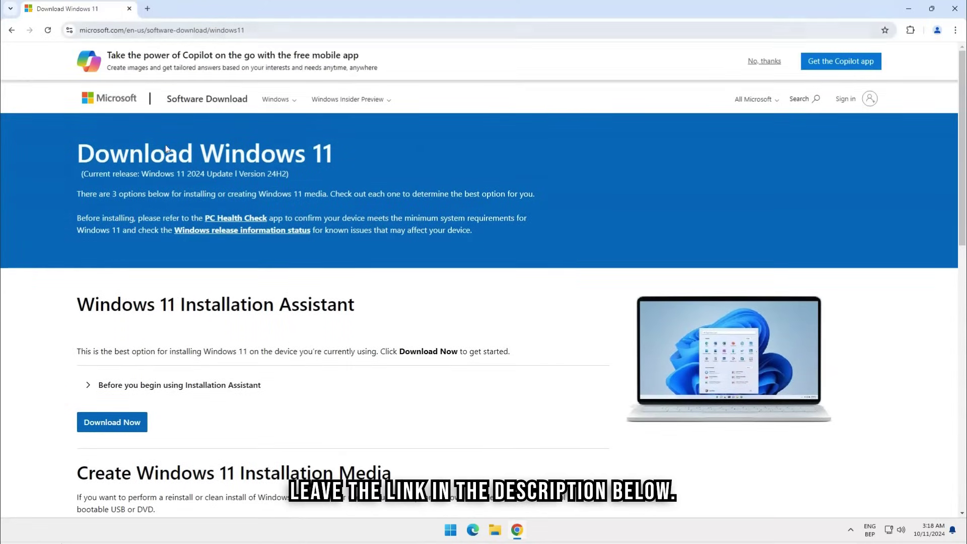
- Request the Windows 11 (multi-edition ISO for x64 devices) disk image from the download page
scroll(164, 270, "down", 8)
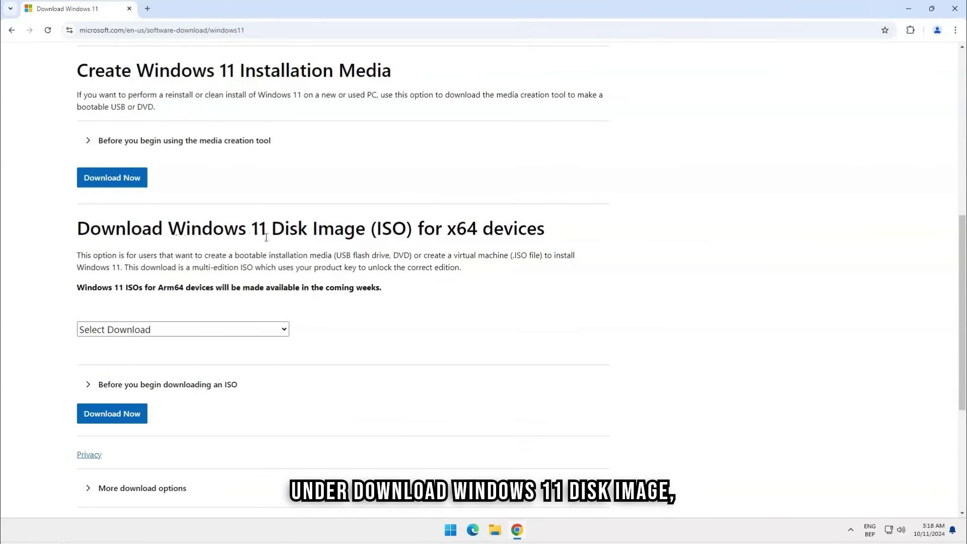
left_click(141, 330)
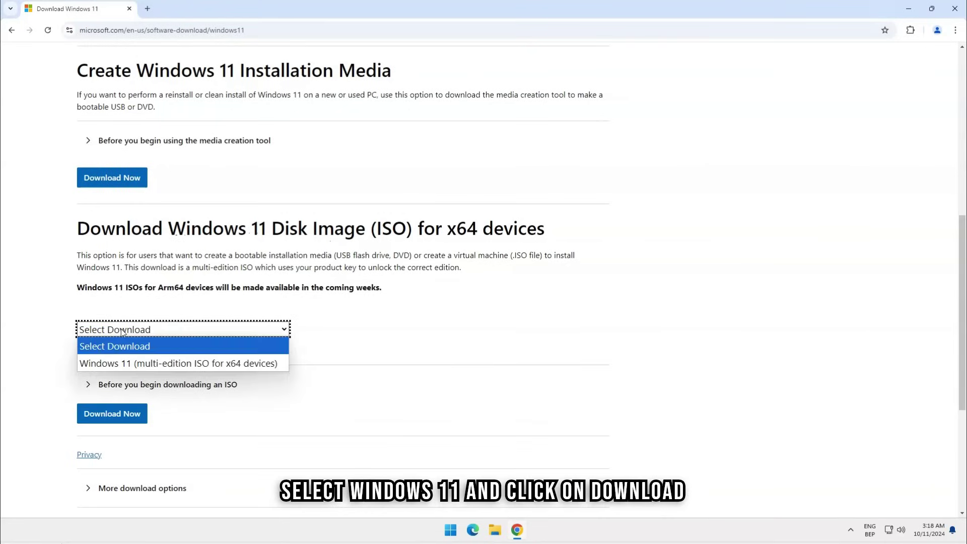
left_click(127, 363)
left_click(121, 413)
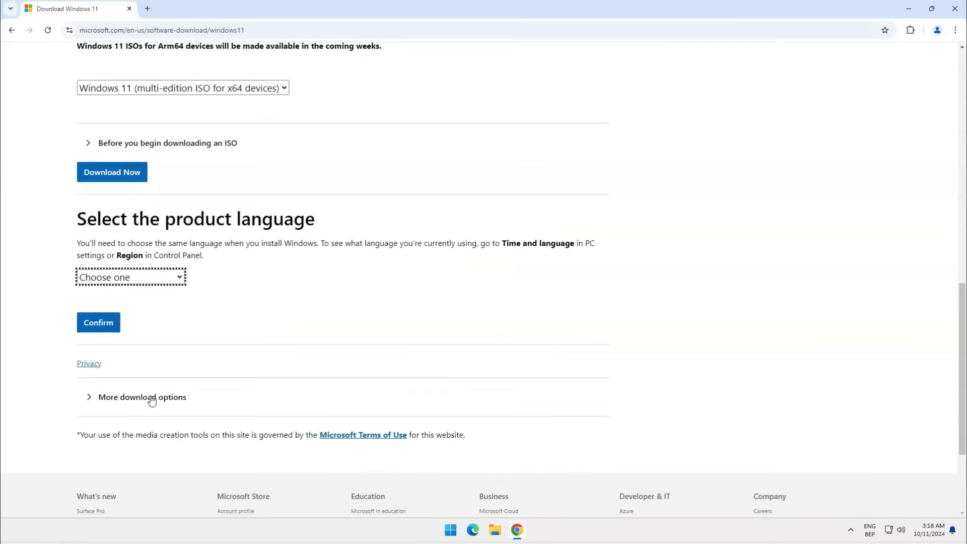
- Choose English (United States) as the product language and confirm it
left_click(142, 279)
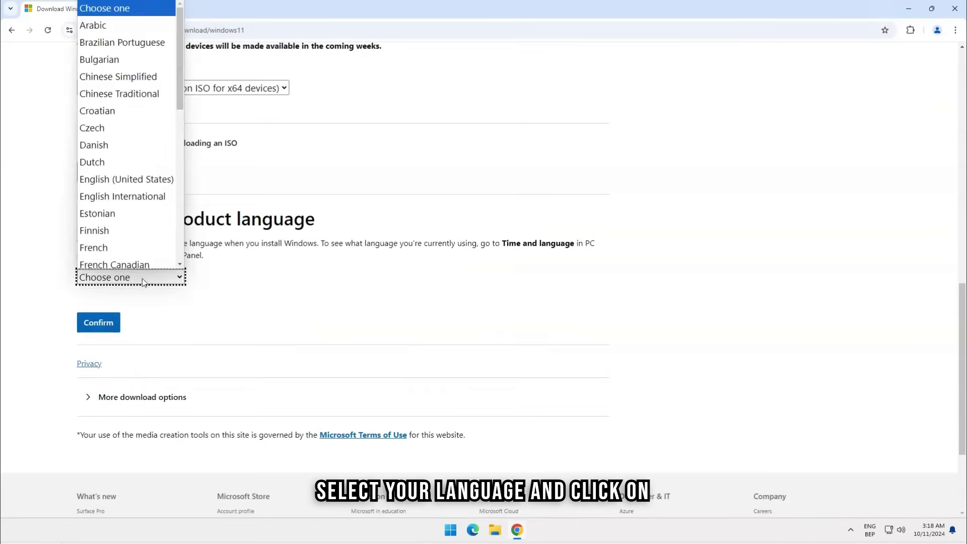
left_click(126, 175)
left_click(98, 322)
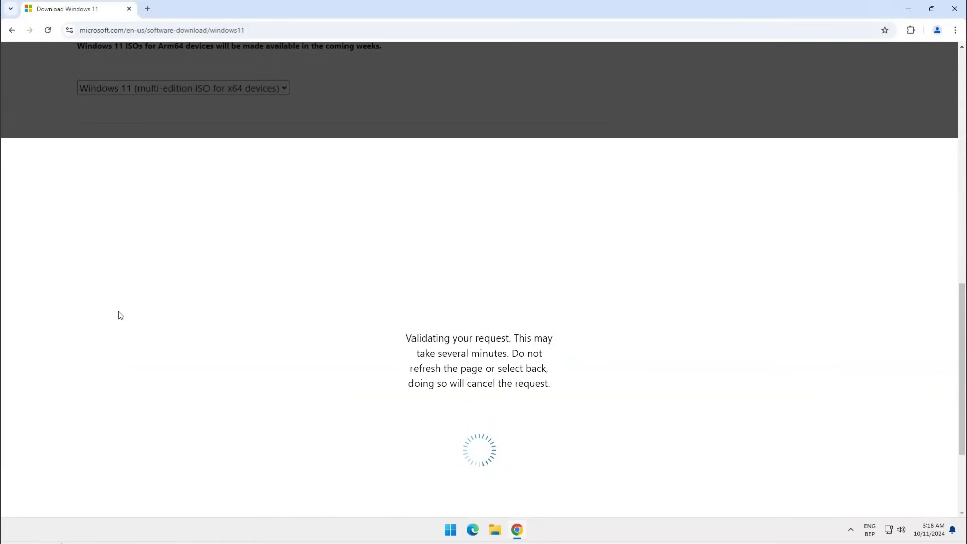
- Start the 64-bit download of the Windows 11 English ISO and check the browser's downloads
scroll(131, 323, "down", 2)
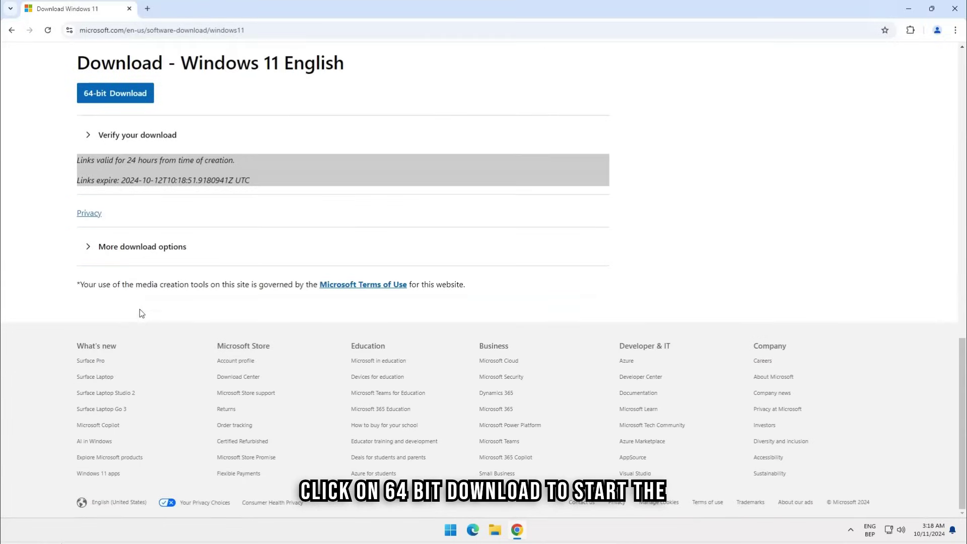
left_click(123, 98)
scroll(287, 283, "up", 3)
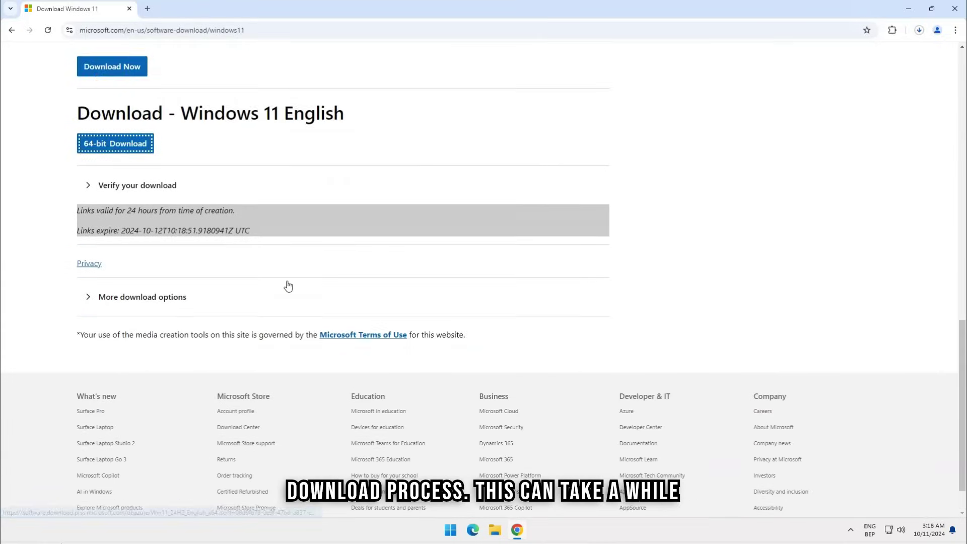
left_click(919, 30)
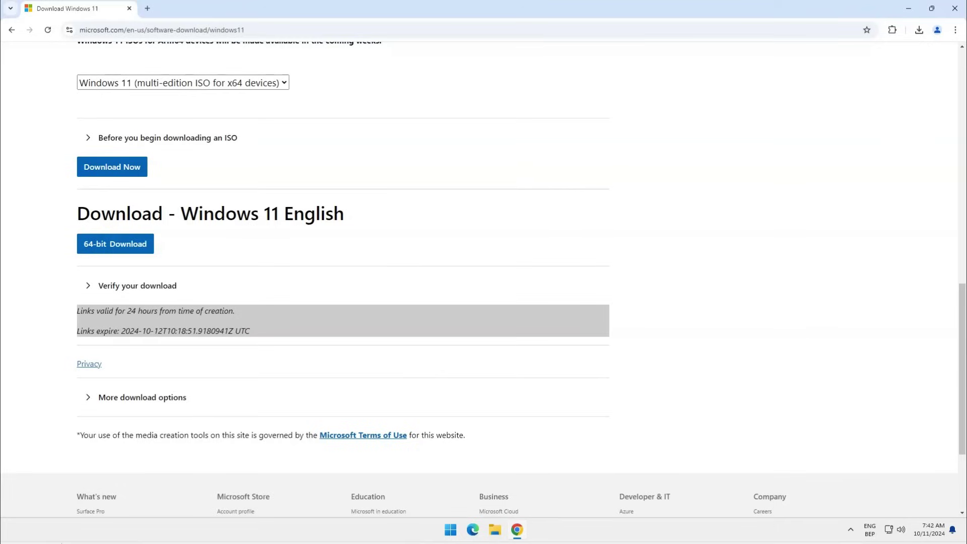
- Search for "download rufus" in a new browser tab and open the rufus.ie website
left_click(147, 8)
type("dow")
left_click(121, 95)
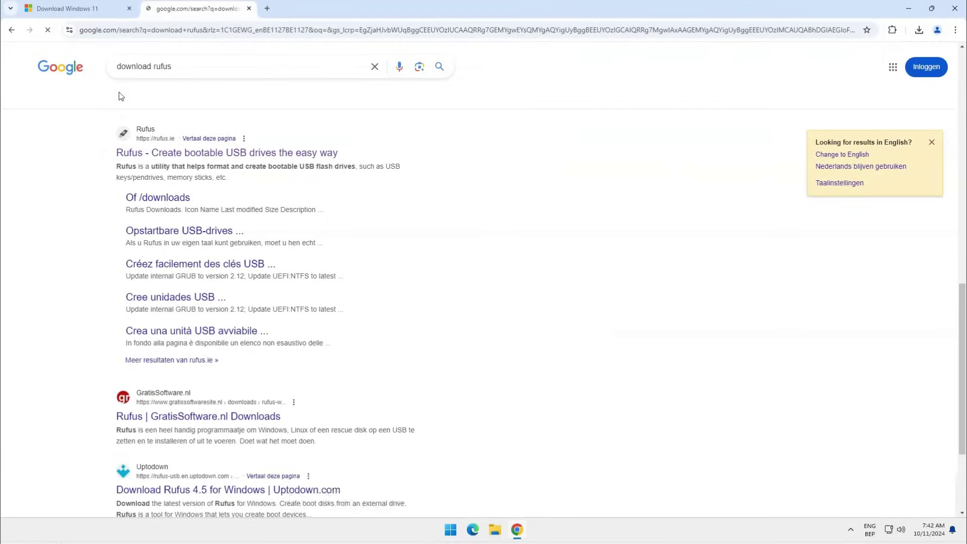
left_click(145, 156)
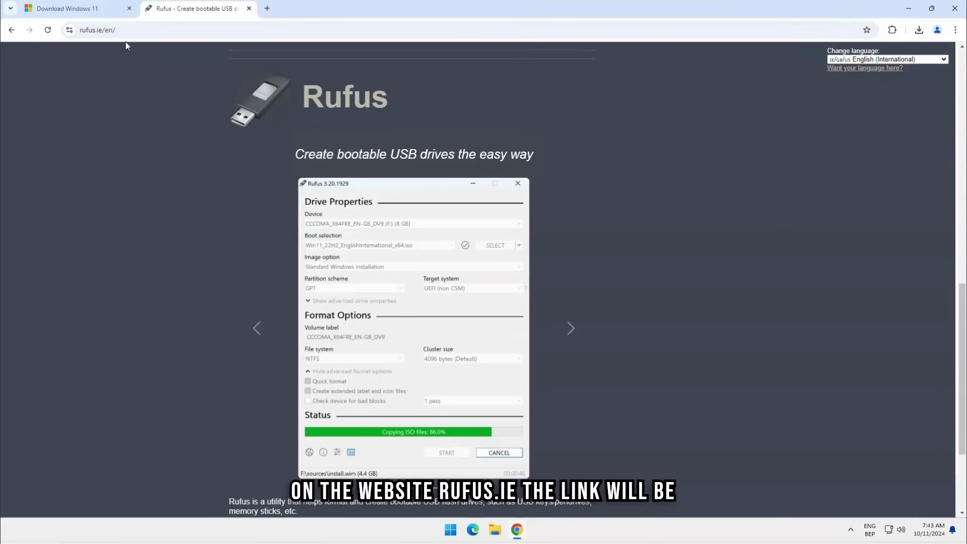
- Download rufus-4.6_BETA.exe from the latest releases, launch it and allow it to make changes to the device
scroll(192, 197, "down", 9)
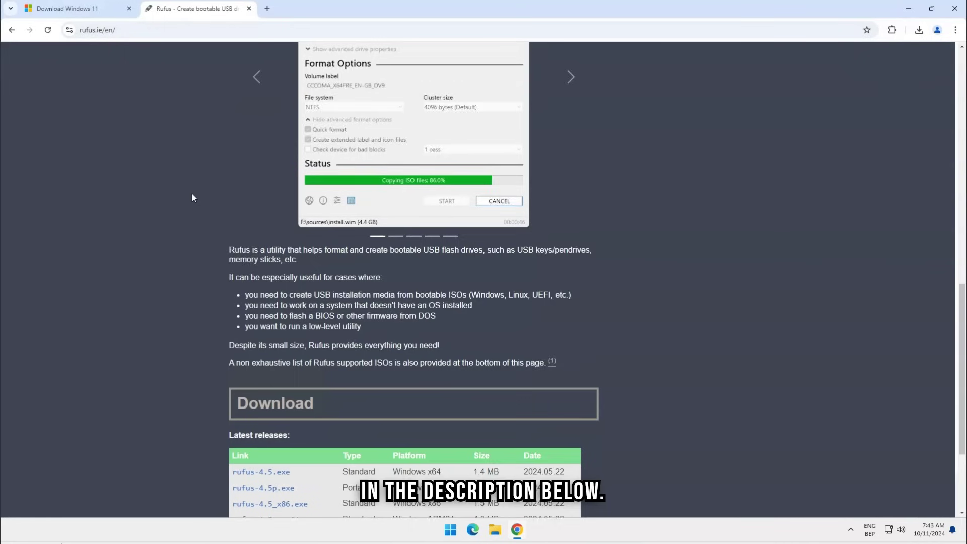
scroll(192, 197, "down", 1)
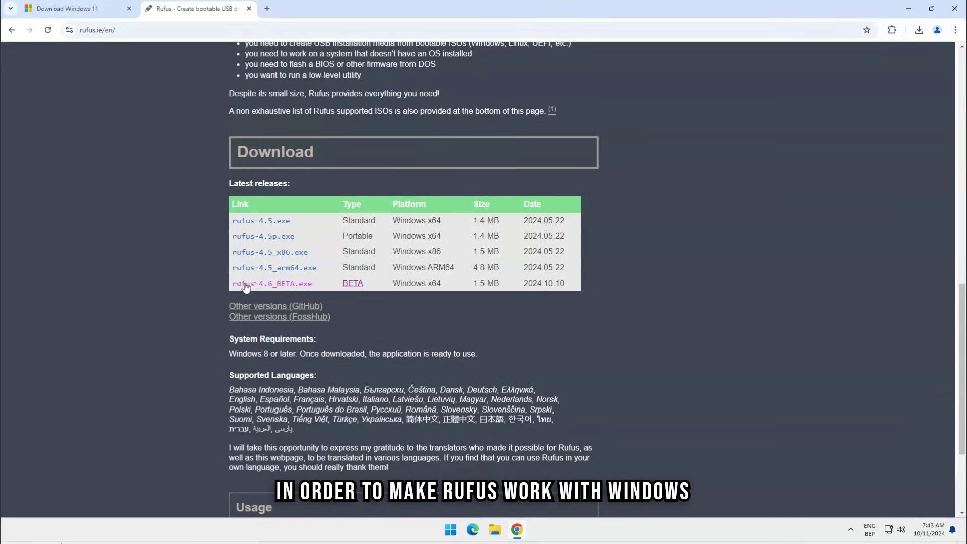
left_click(292, 285)
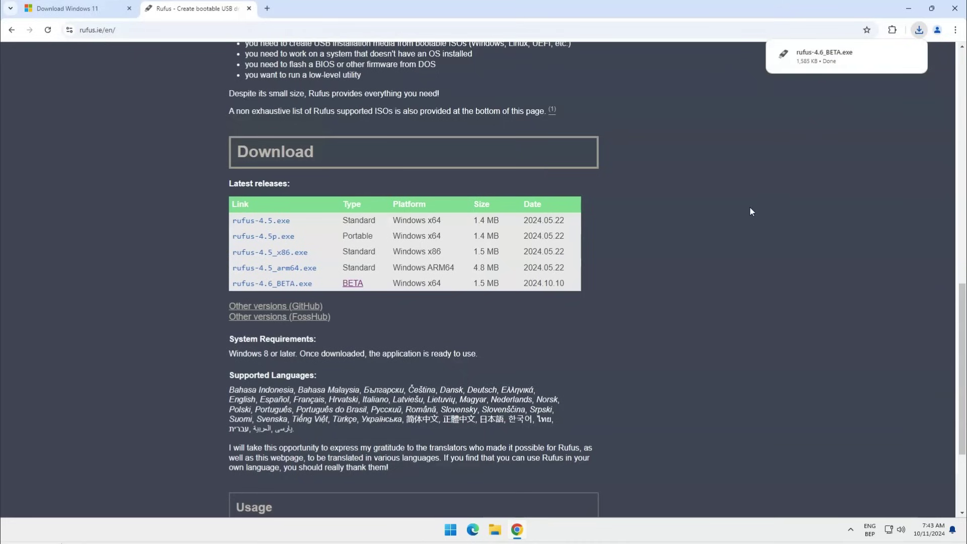
left_click(827, 62)
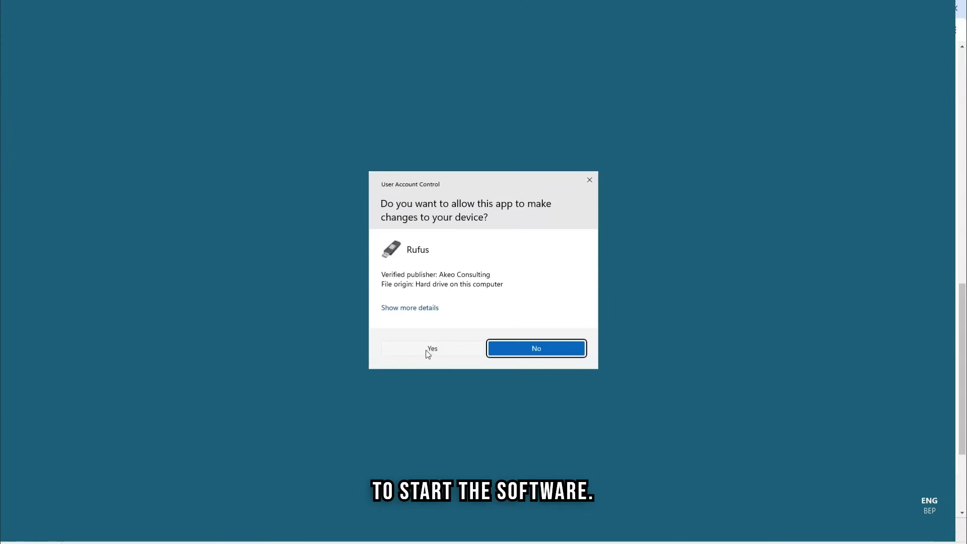
left_click(431, 349)
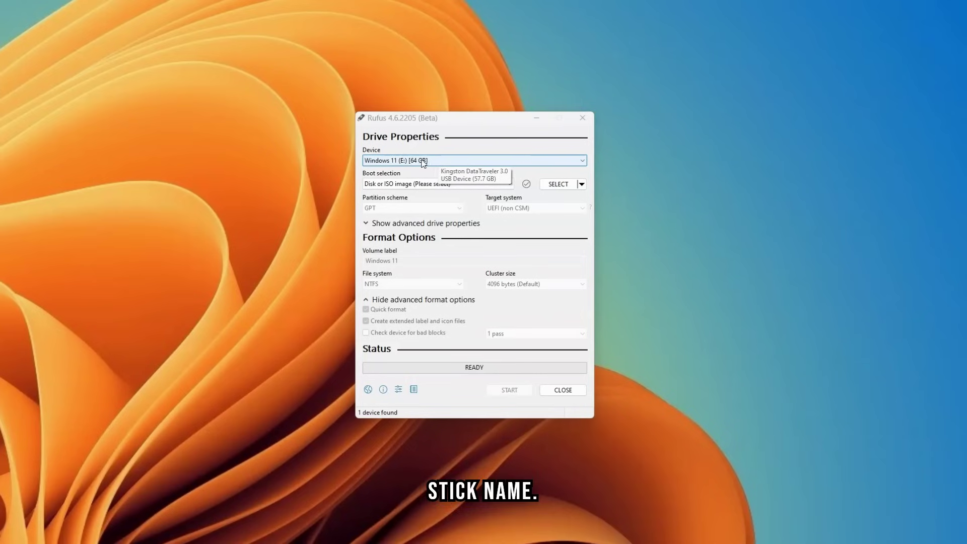
- Load Win11_24H2_EnglishInternational_x64.iso as the boot image in Rufus
left_click(558, 184)
double_click(498, 228)
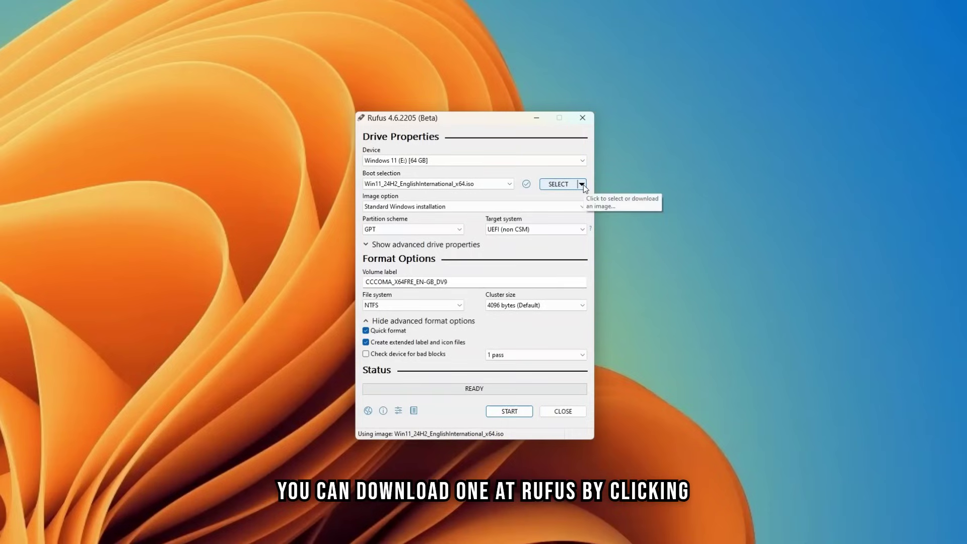
left_click(582, 184)
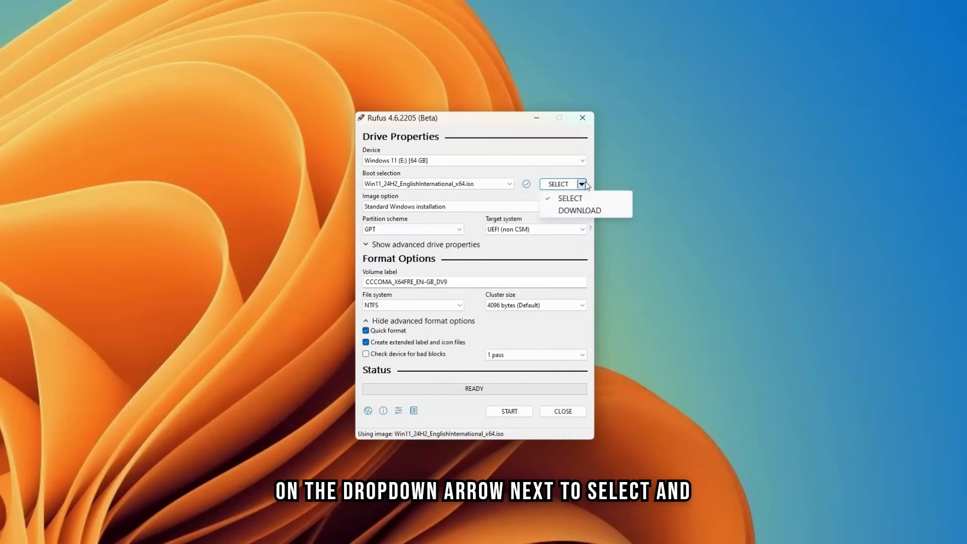
left_click(576, 211)
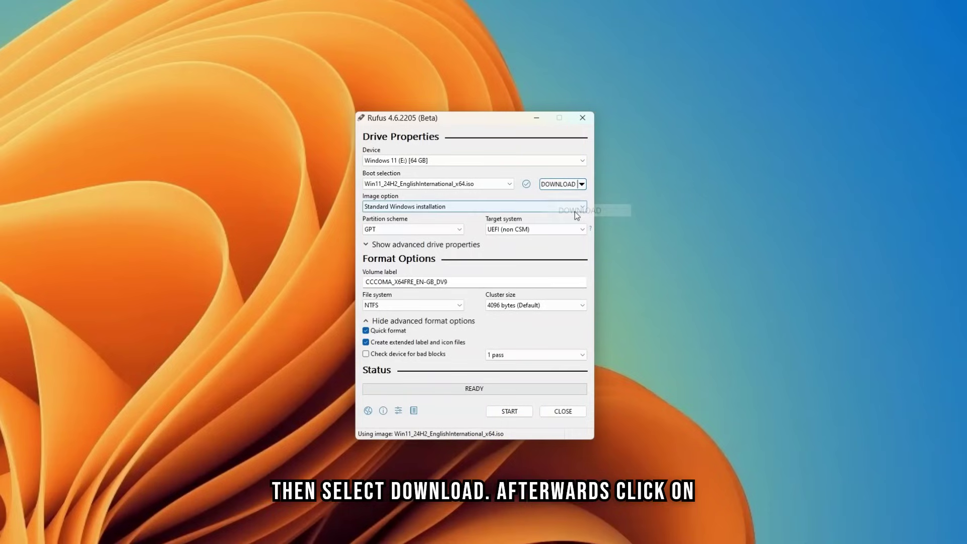
left_click(558, 185)
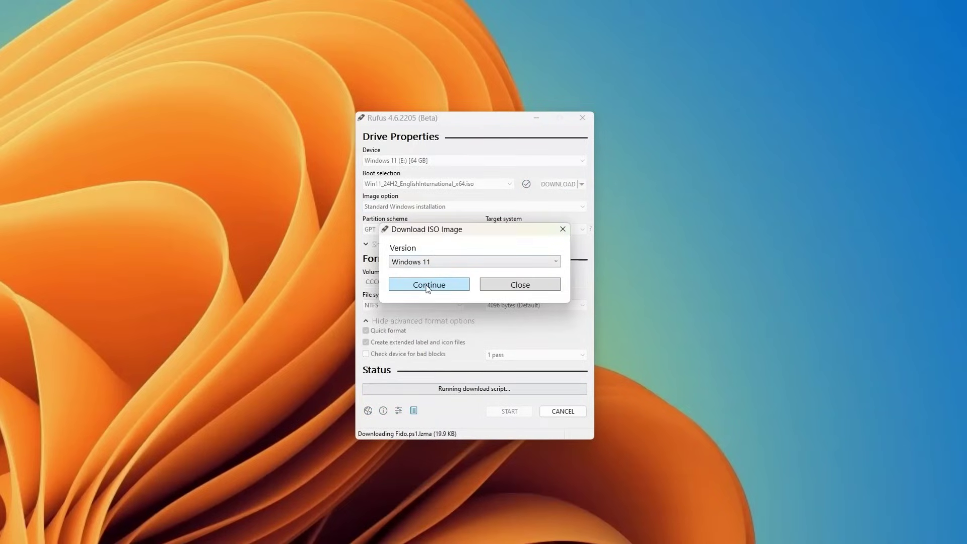
left_click(538, 290)
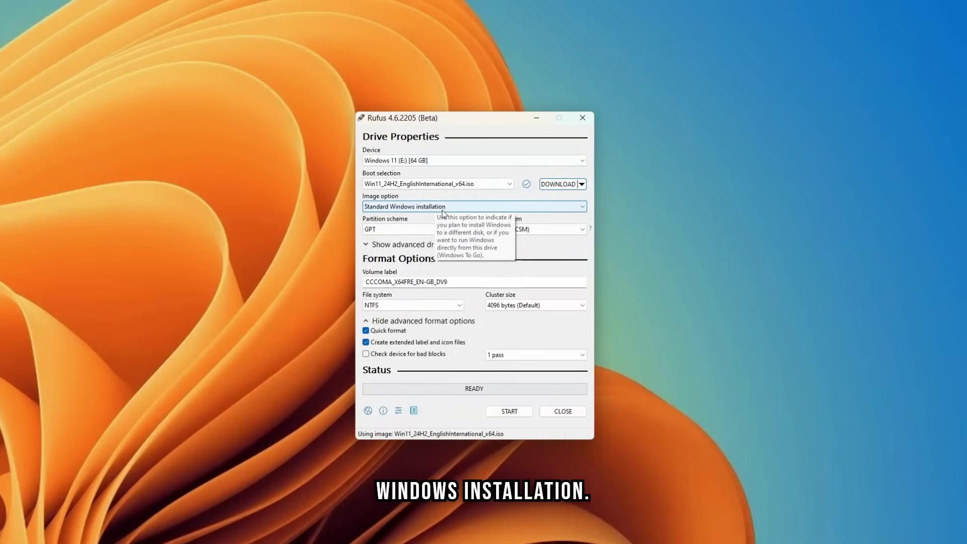
- Keep GPT as the partition scheme and set the volume label to Windows 11
left_click(396, 230)
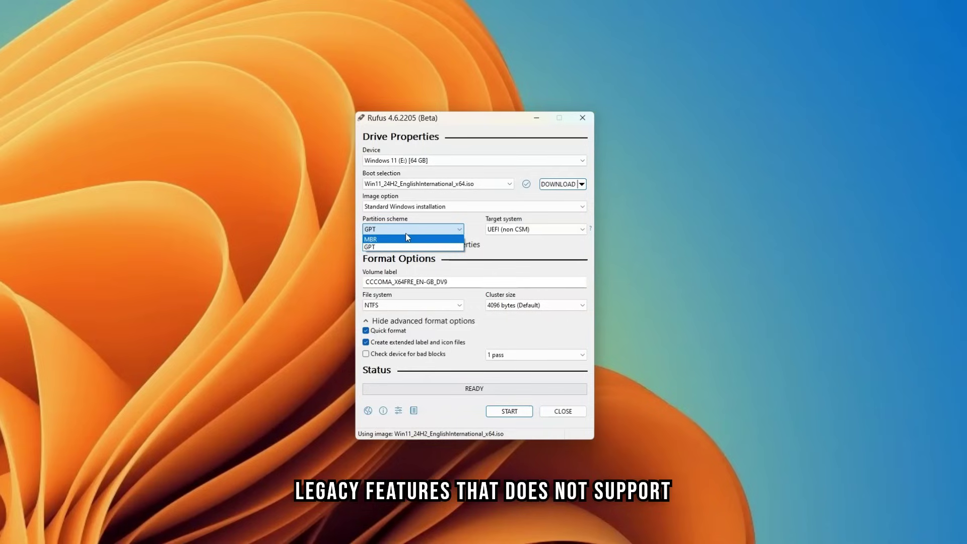
left_click(419, 230)
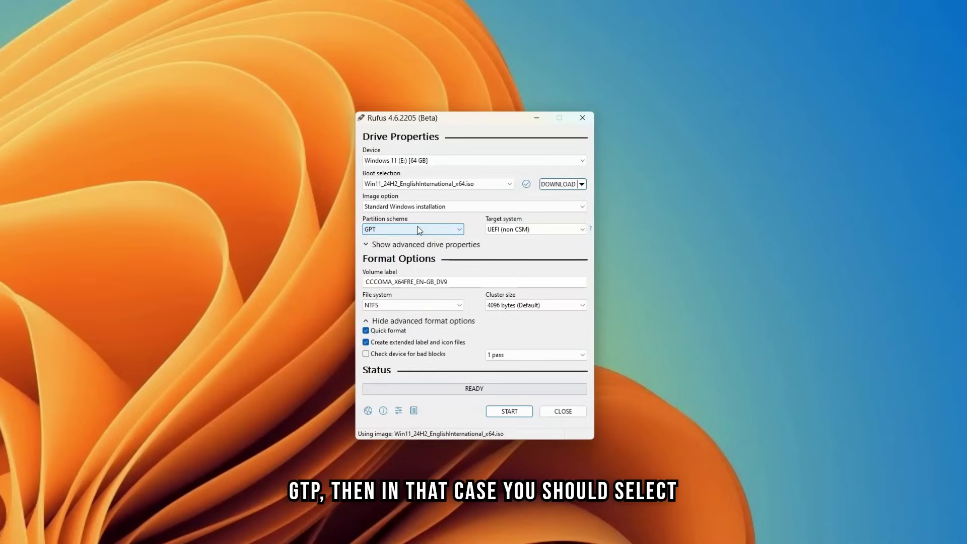
double_click(433, 282)
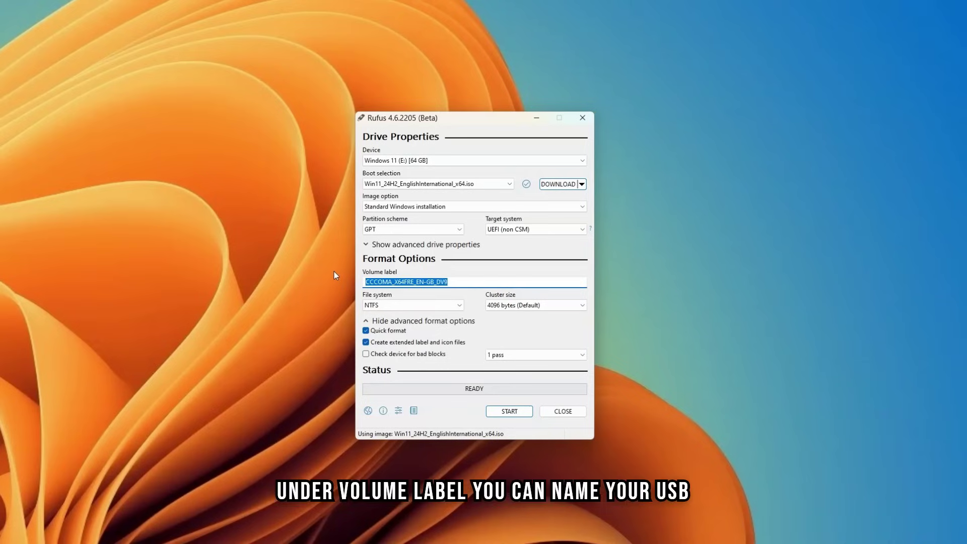
type("Window")
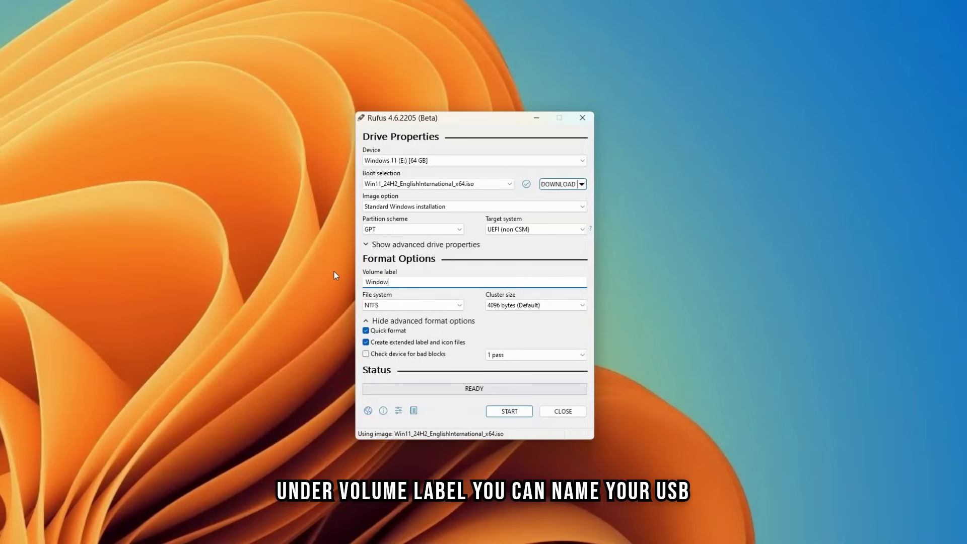
type("s 11")
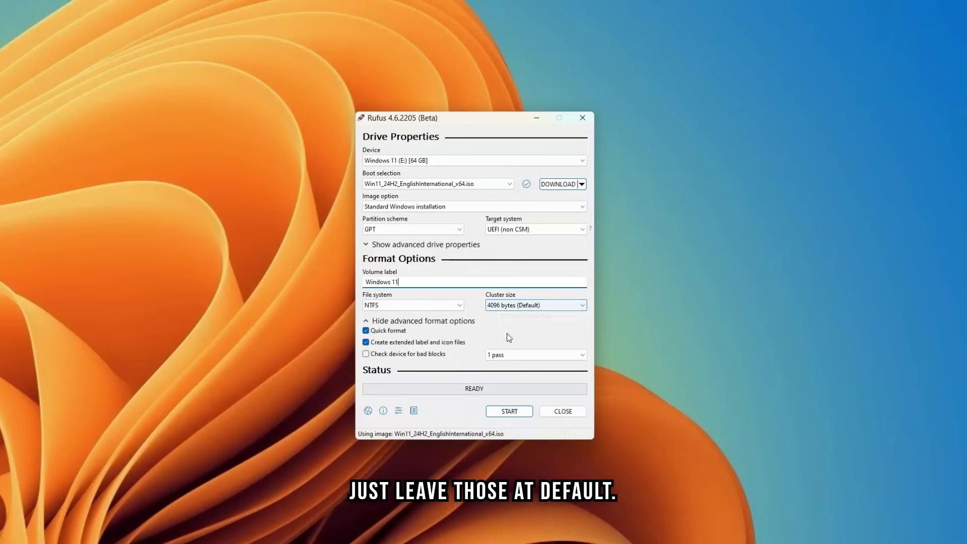
- Start writing the USB drive, accepting removal of the RAM, Secure Boot, TPM 2.0 and Microsoft account requirements, and confirm erasing the drive's data
left_click(506, 413)
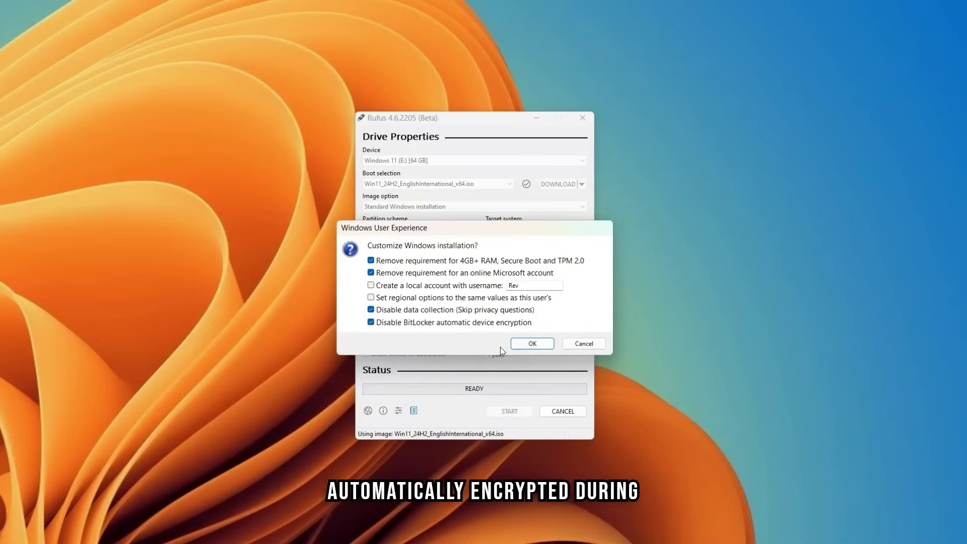
left_click(531, 344)
left_click_drag(152, 241, 476, 241)
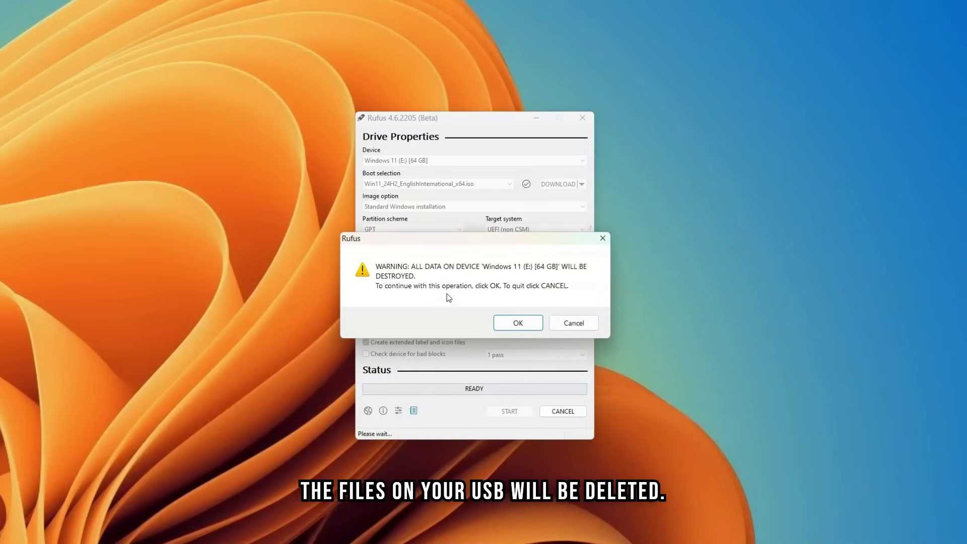
left_click(519, 324)
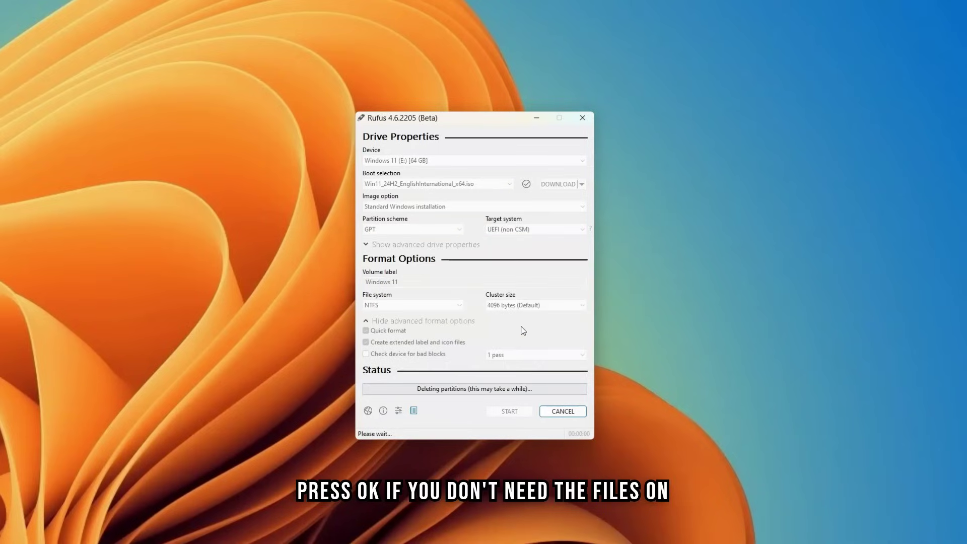